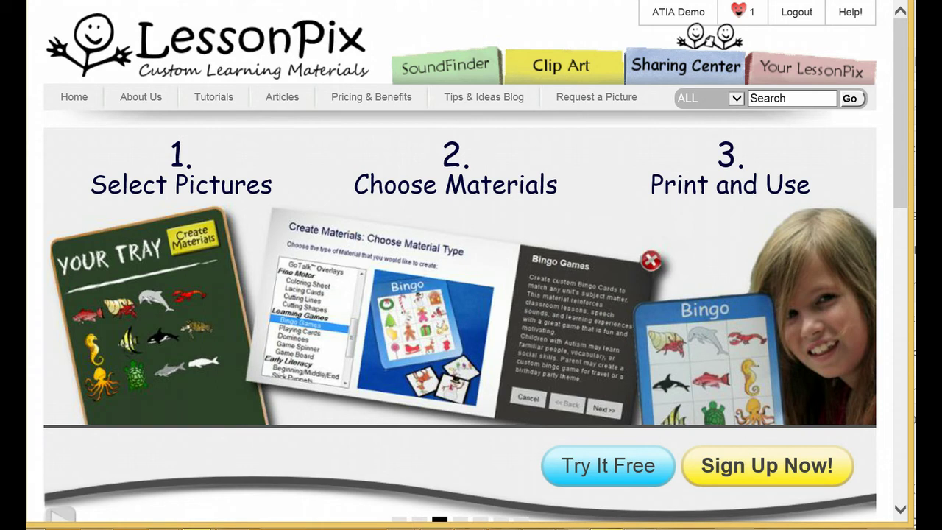
# Show the Sharing Center's Favorites tab listing 'Going to the Cafeteria for Lunch'
pyautogui.click(736, 31)
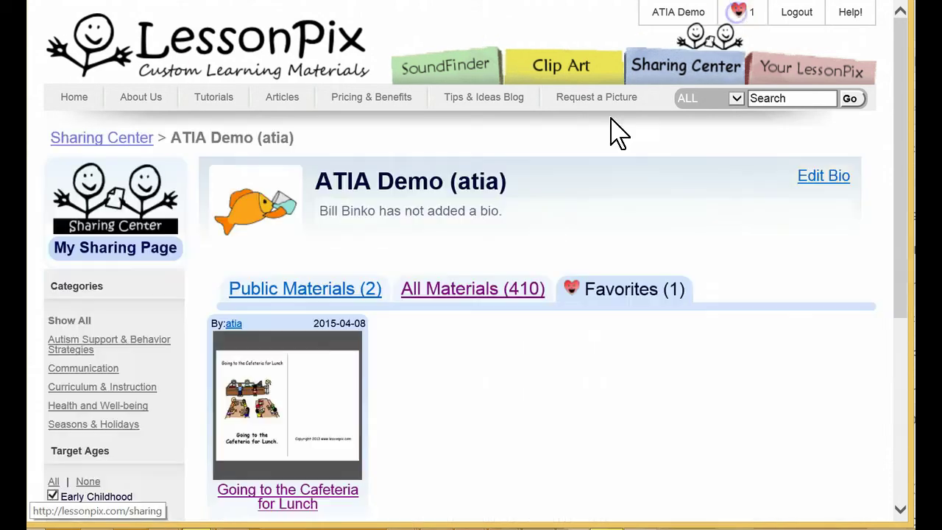
# Download the 'Going to the Cafeteria for Lunch' PDF book and open it in Adobe Reader
pyautogui.click(287, 423)
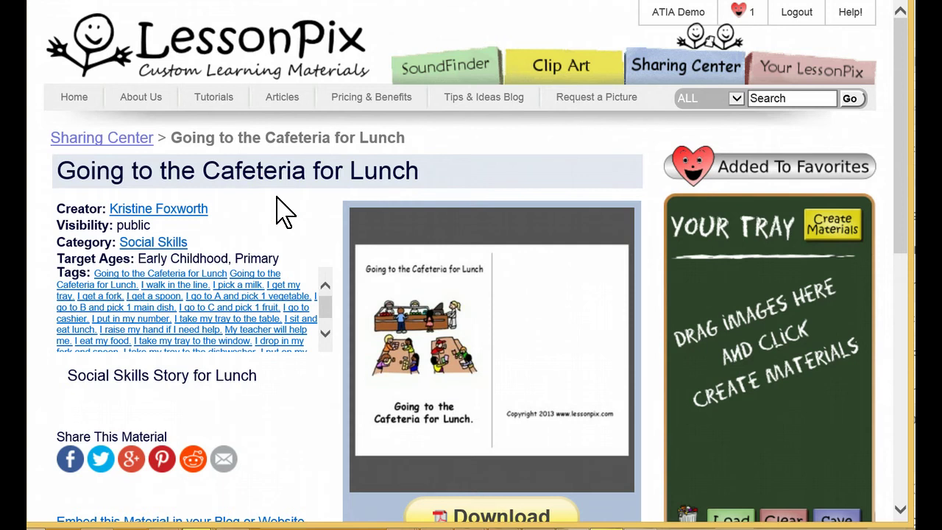
pyautogui.scroll(-3, 442, 324)
pyautogui.click(516, 280)
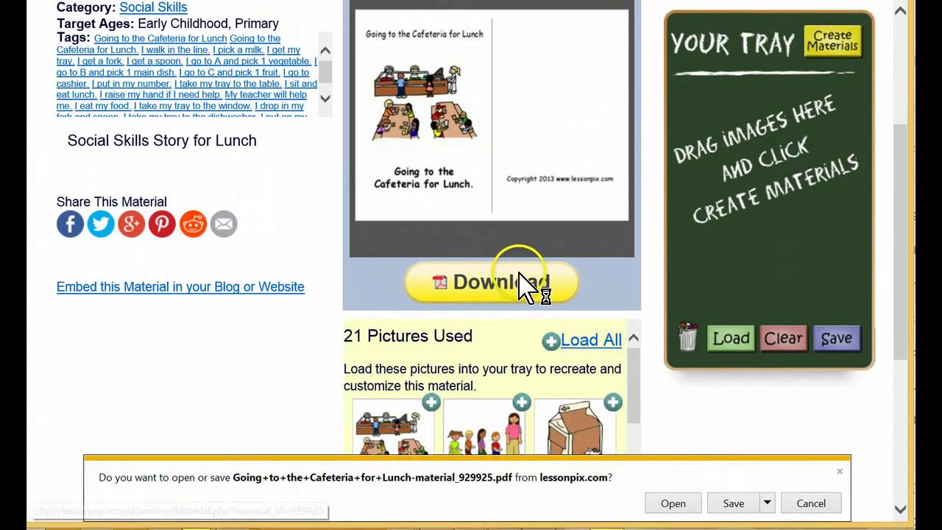
pyautogui.click(670, 503)
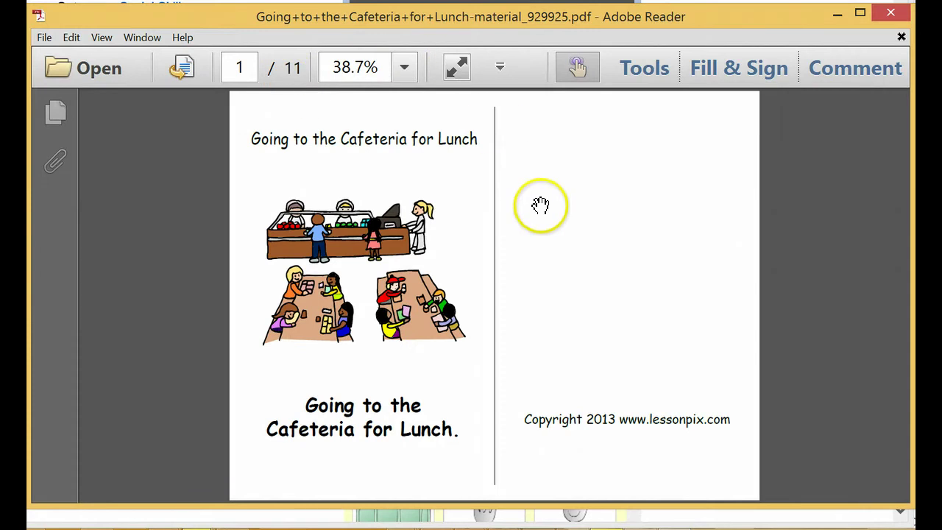
# Page through the cafeteria lunch PDF to page 8, then close Adobe Reader
pyautogui.press('pagedown')
pyautogui.press('pagedown')
pyautogui.press('pagedown')
pyautogui.press('pagedown')
pyautogui.press('pagedown')
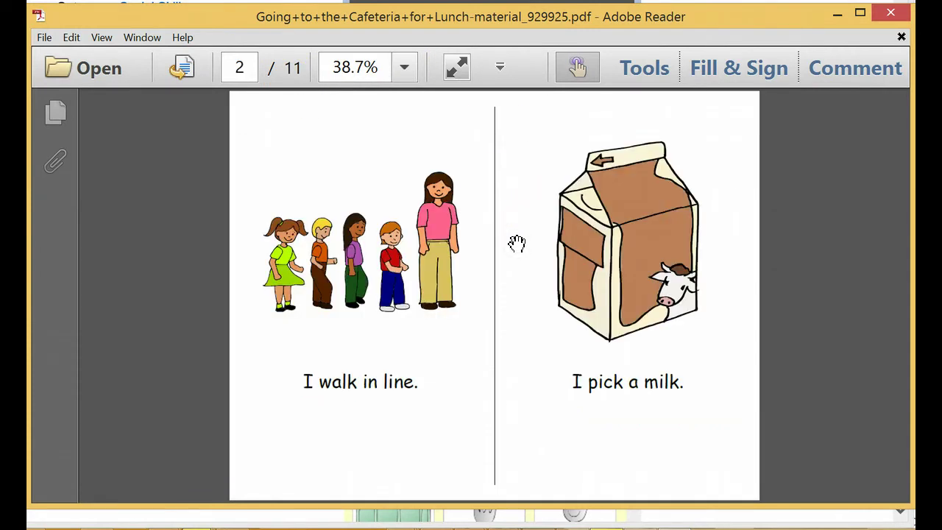
pyautogui.press('pagedown')
pyautogui.press('pagedown')
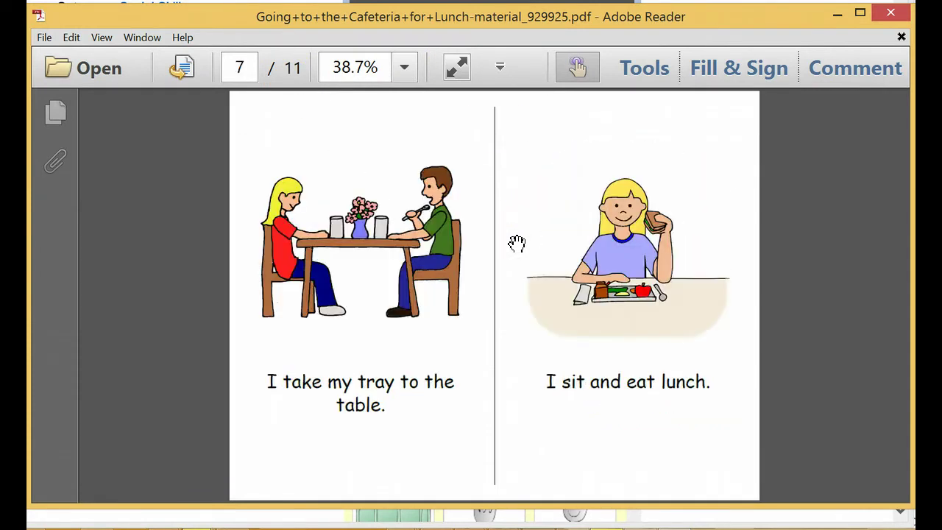
pyautogui.click(502, 241)
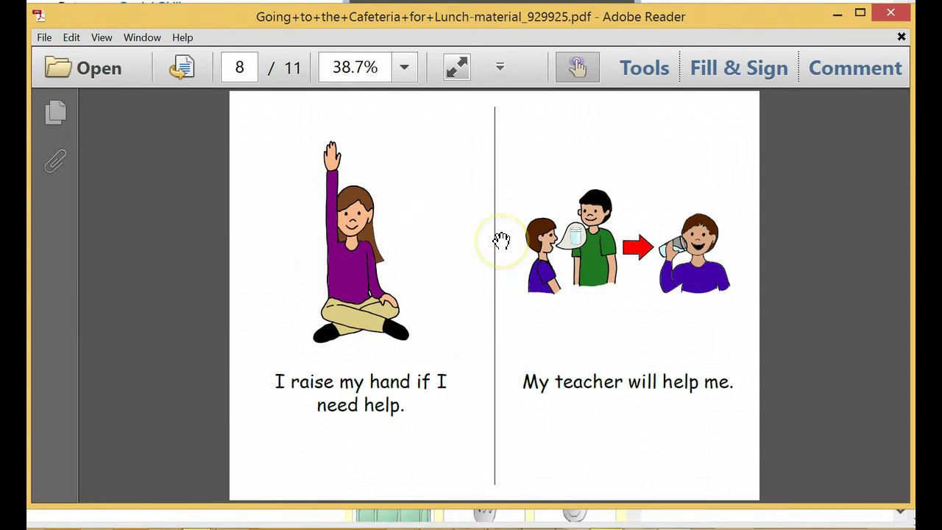
pyautogui.click(886, 13)
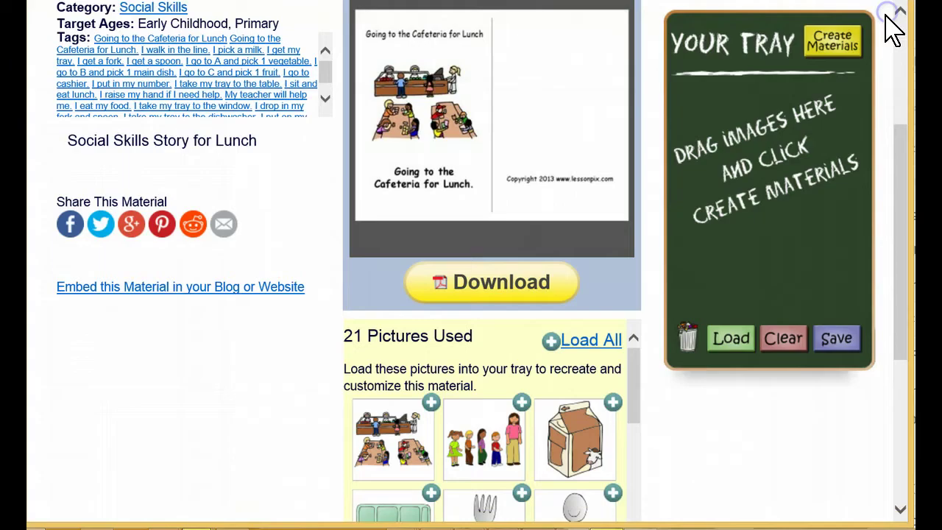
# Load all 21 lesson pictures into the tray and start Create Materials from them
pyautogui.click(586, 346)
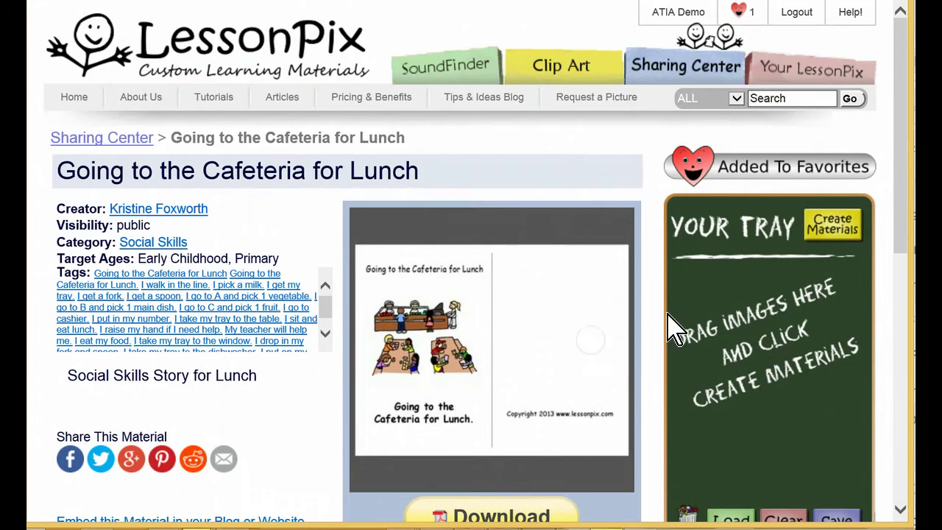
pyautogui.click(760, 360)
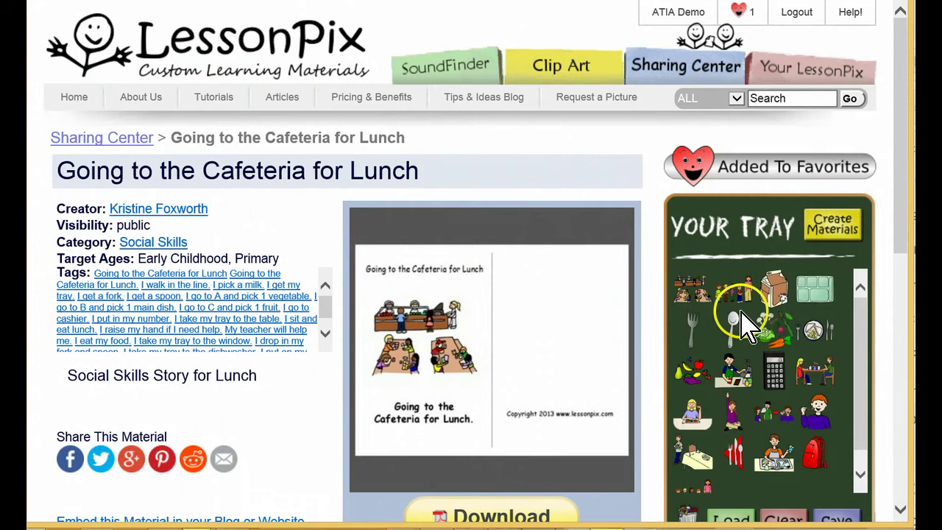
pyautogui.scroll(-3, 782, 295)
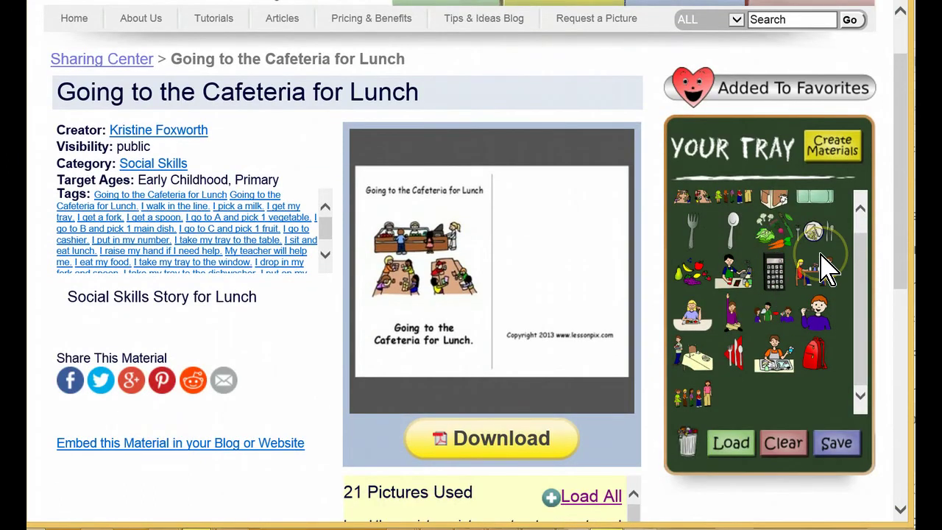
pyautogui.click(835, 147)
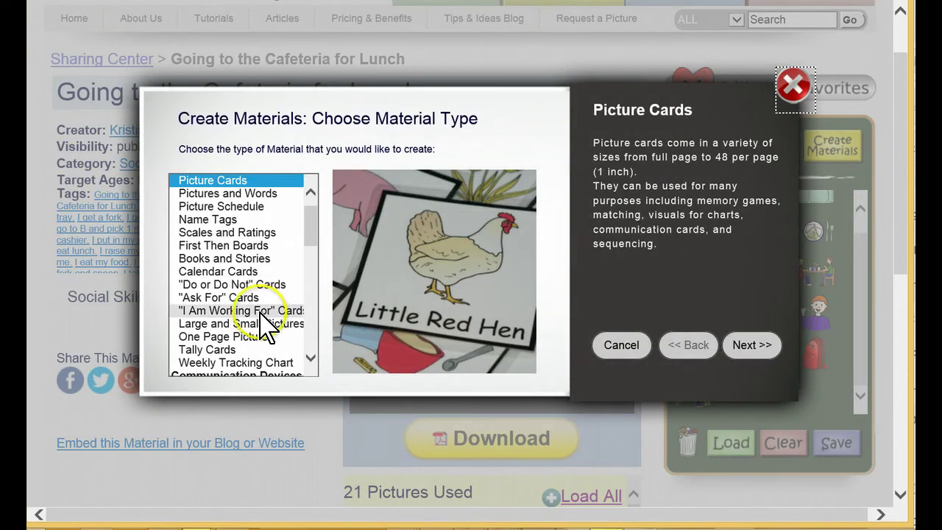
# Choose Books and Stories as the material type and advance to Picture Details
pyautogui.click(220, 258)
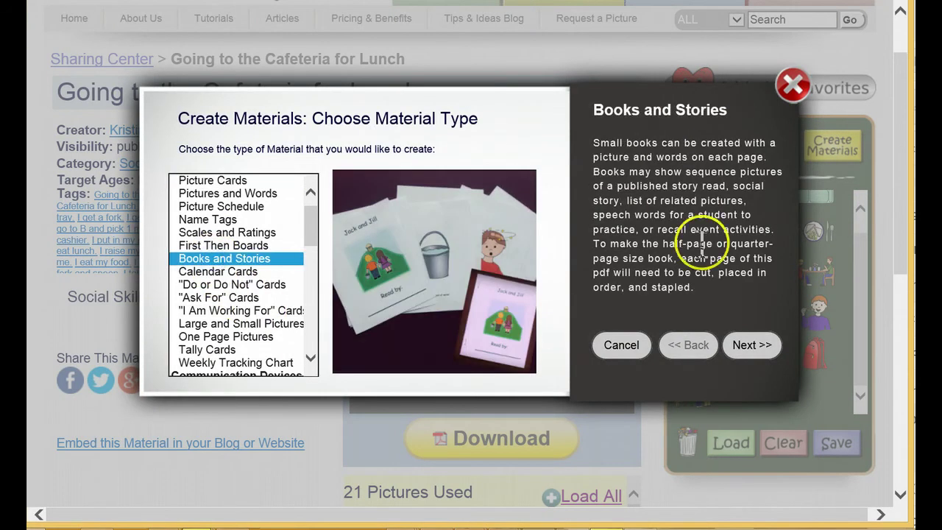
pyautogui.click(749, 355)
pyautogui.click(746, 353)
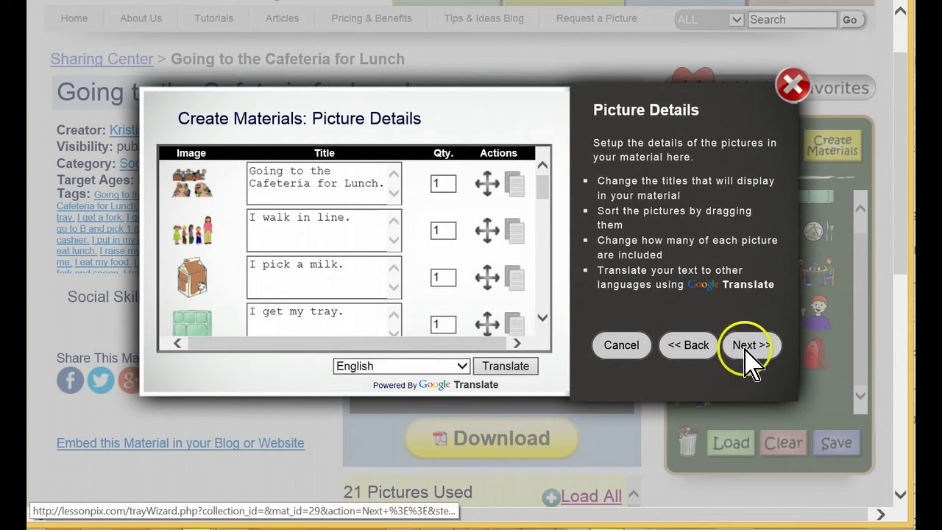
pyautogui.click(741, 346)
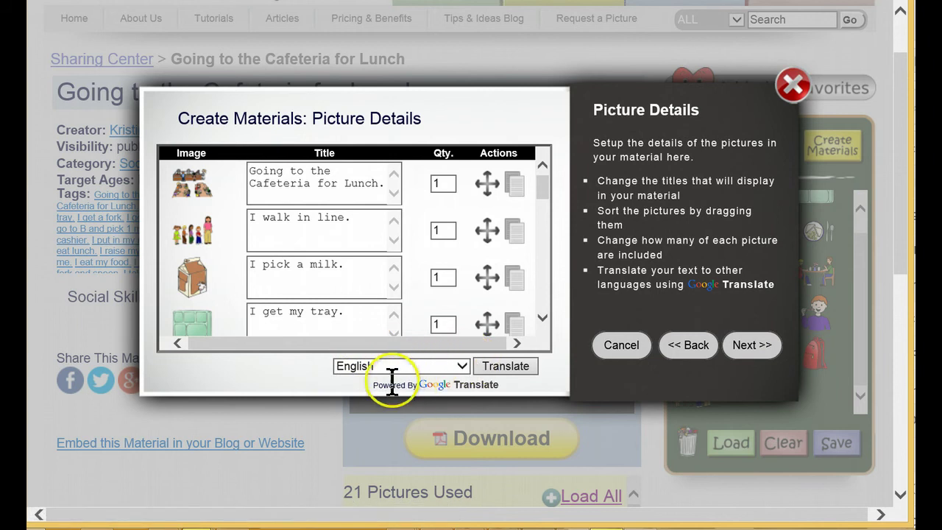
# Set Spanish as the translation language for the picture titles
pyautogui.click(459, 366)
pyautogui.scroll(-13, 463, 319)
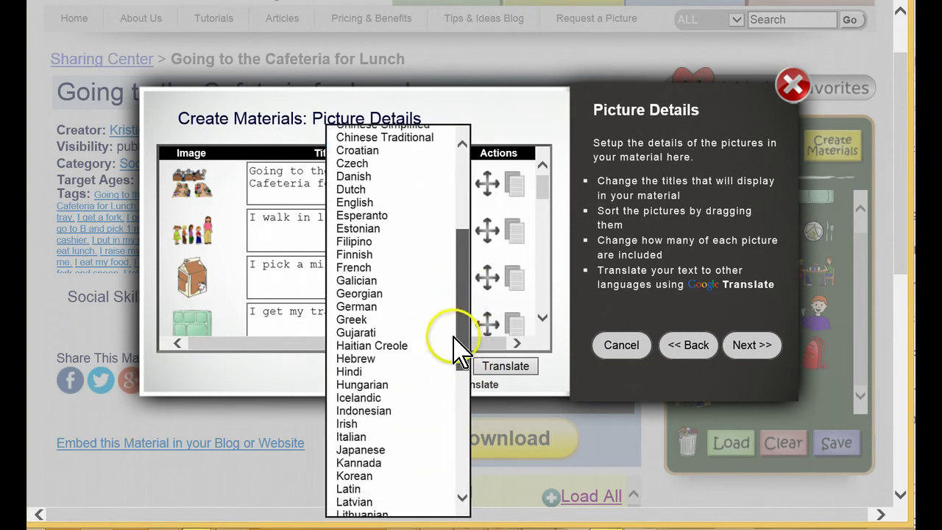
pyautogui.scroll(13, 426, 462)
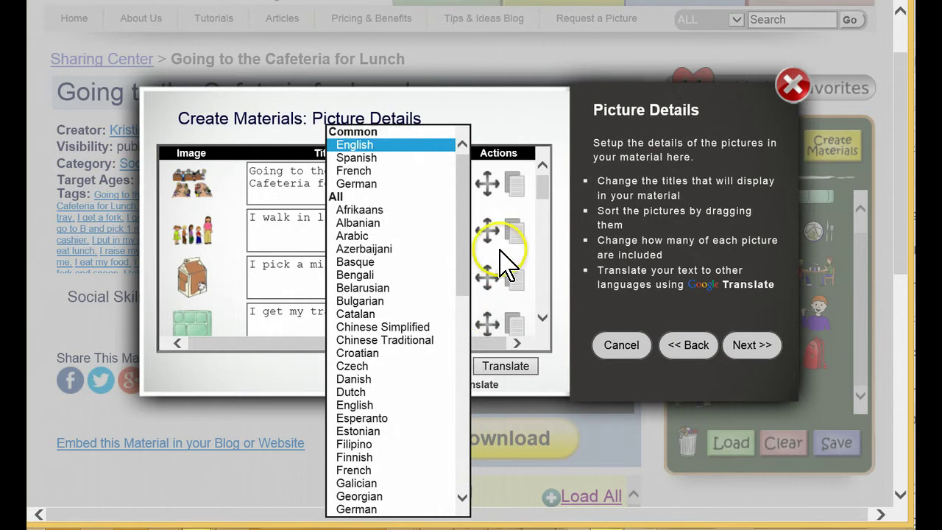
pyautogui.click(379, 158)
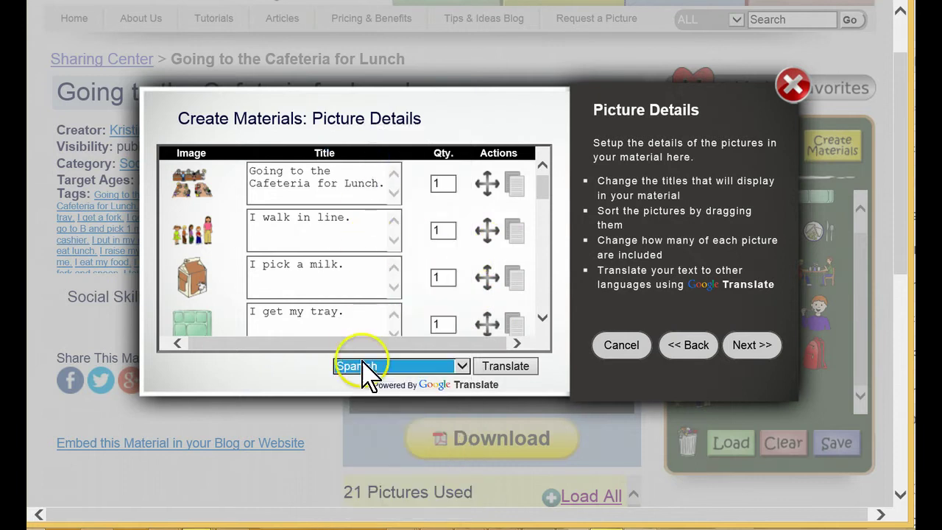
pyautogui.click(370, 355)
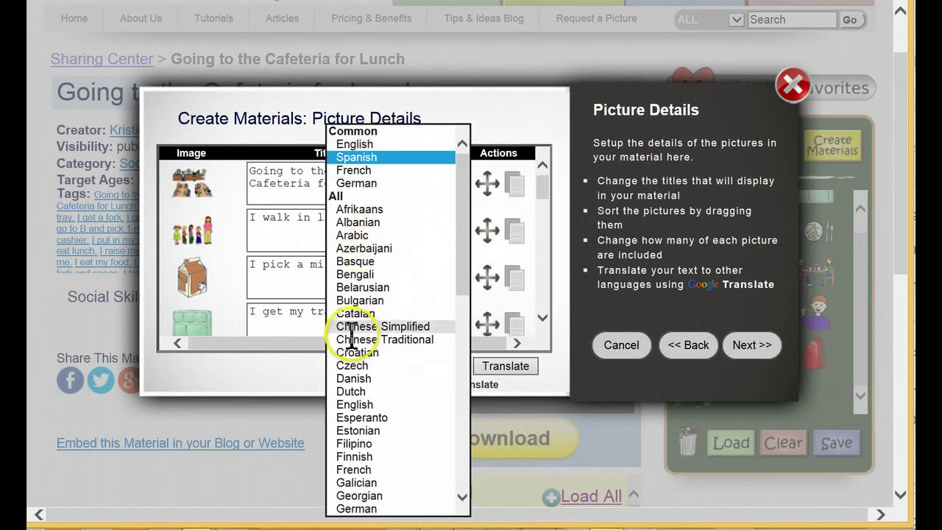
pyautogui.scroll(-3, 378, 361)
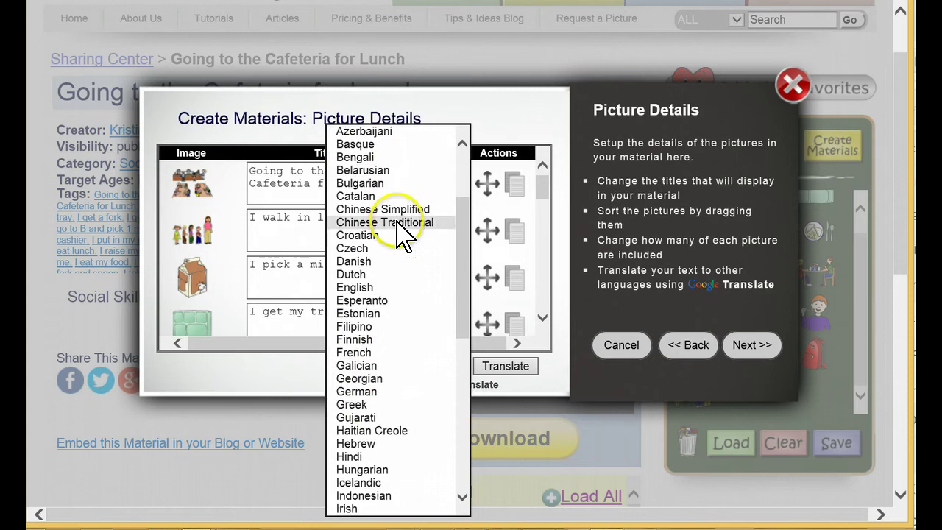
pyautogui.scroll(-1, 361, 412)
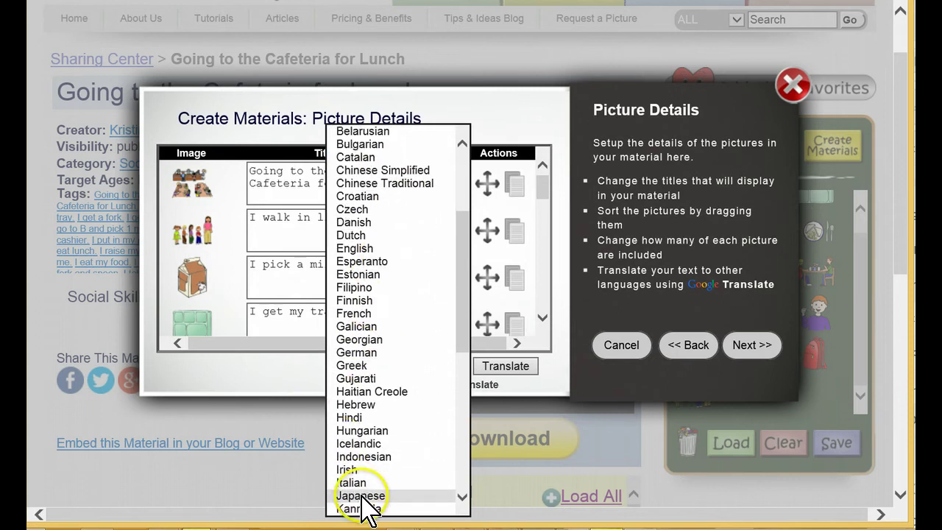
pyautogui.click(557, 376)
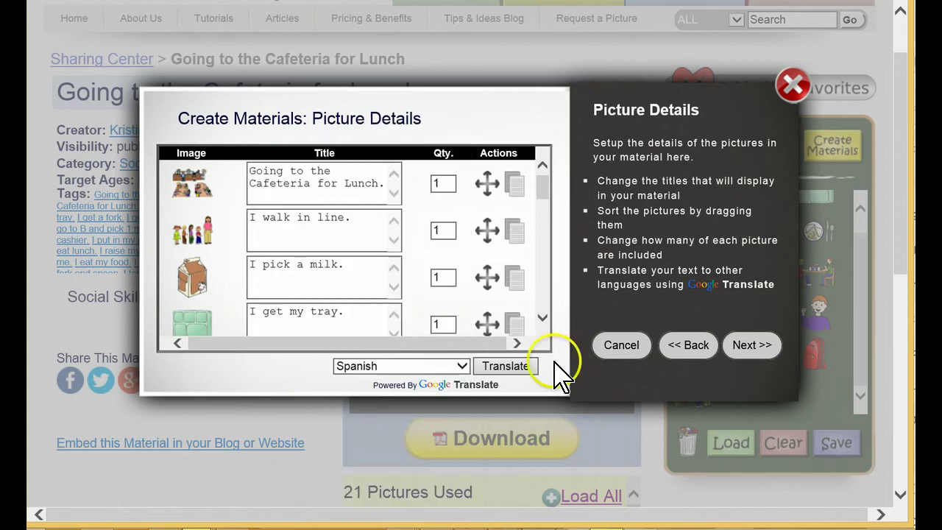
# Translate all picture titles into Spanish and advance to the Book options step
pyautogui.click(515, 367)
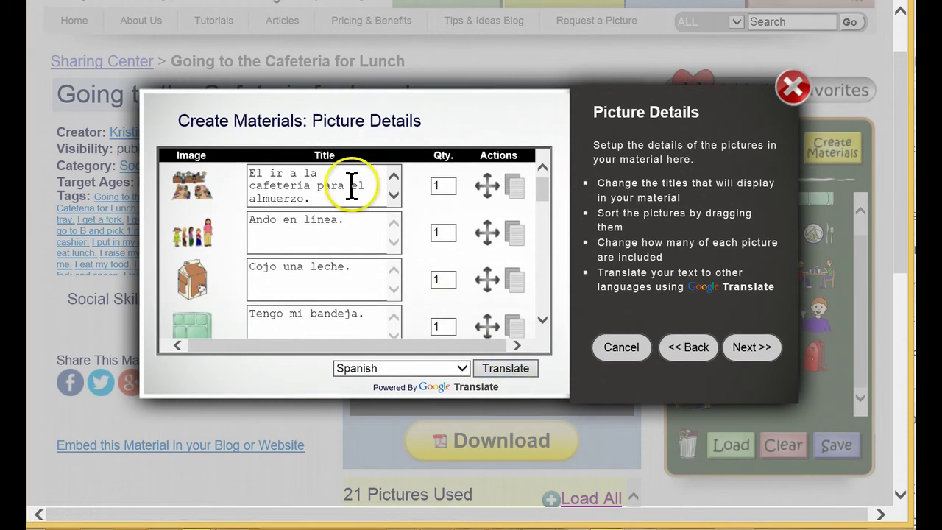
pyautogui.moveTo(542, 193)
pyautogui.mouseDown()
pyautogui.moveTo(546, 242)
pyautogui.moveTo(553, 179)
pyautogui.mouseUp()
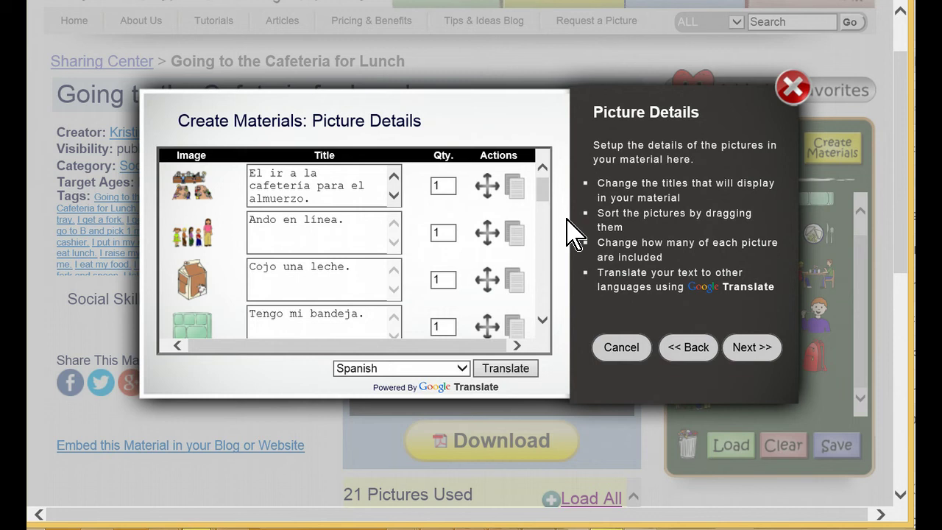
pyautogui.click(759, 347)
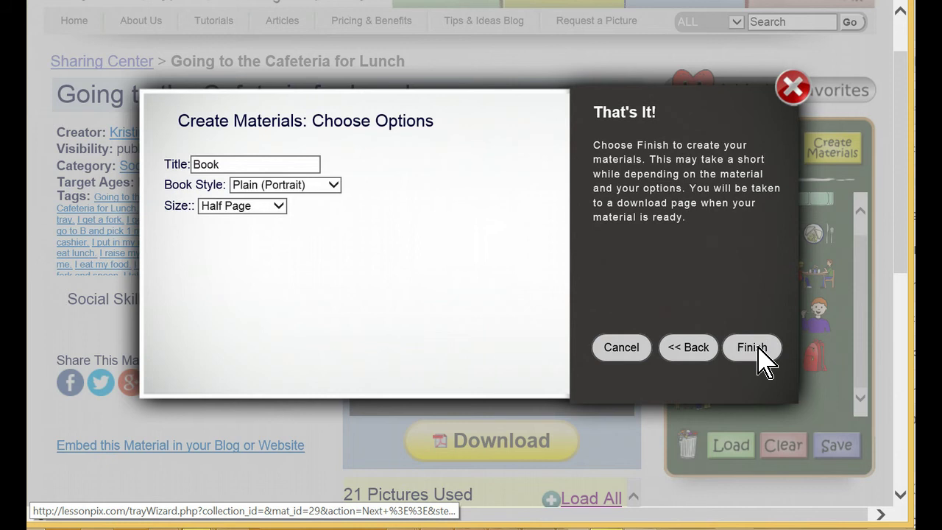
# Title the book 'Lunch (in Spanish)', keeping Plain (Portrait) style and Half Page size
pyautogui.click(266, 164)
pyautogui.write('Lunch (in Spanish')
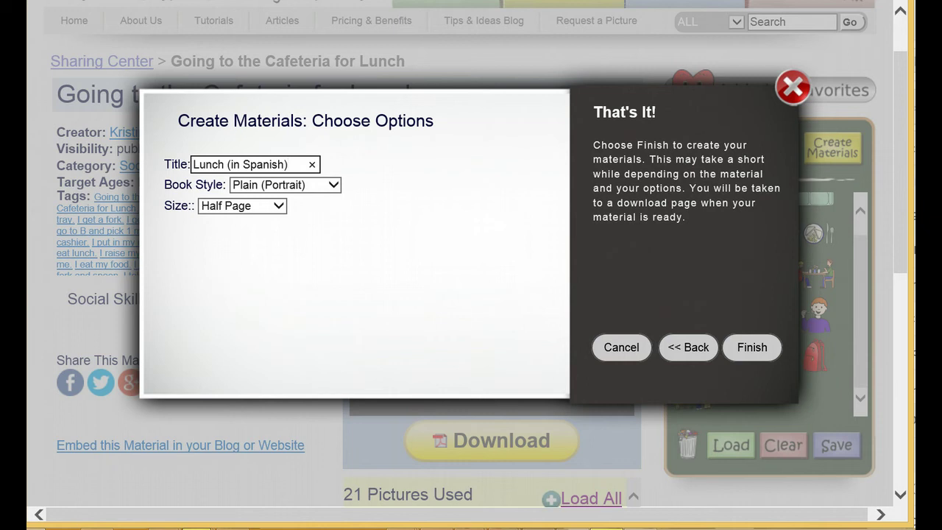
pyautogui.click(333, 184)
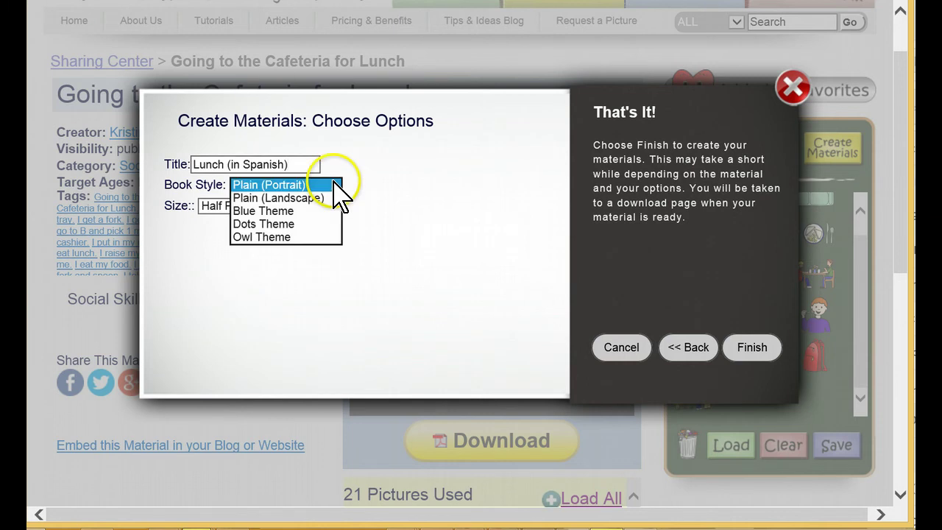
pyautogui.click(333, 185)
pyautogui.click(245, 206)
pyautogui.click(247, 209)
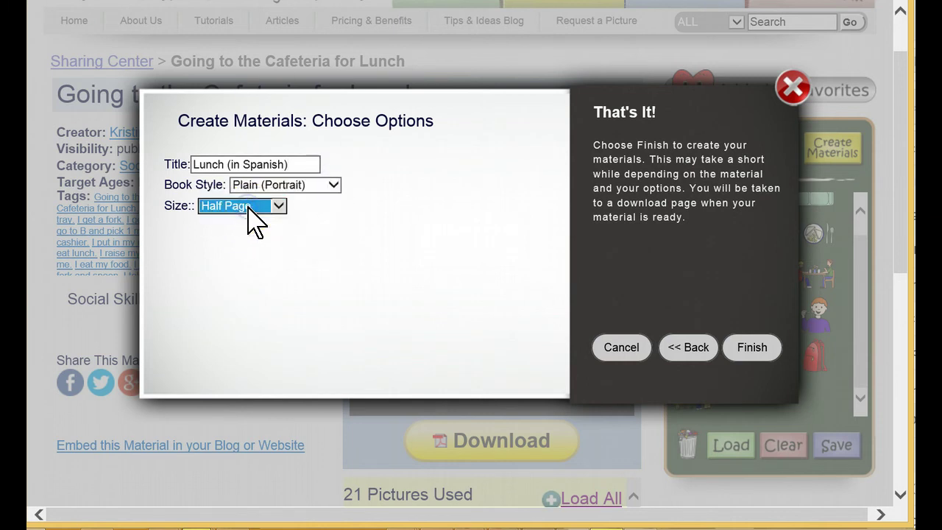
# Generate the book and open its downloaded PDF in Adobe Reader
pyautogui.click(751, 347)
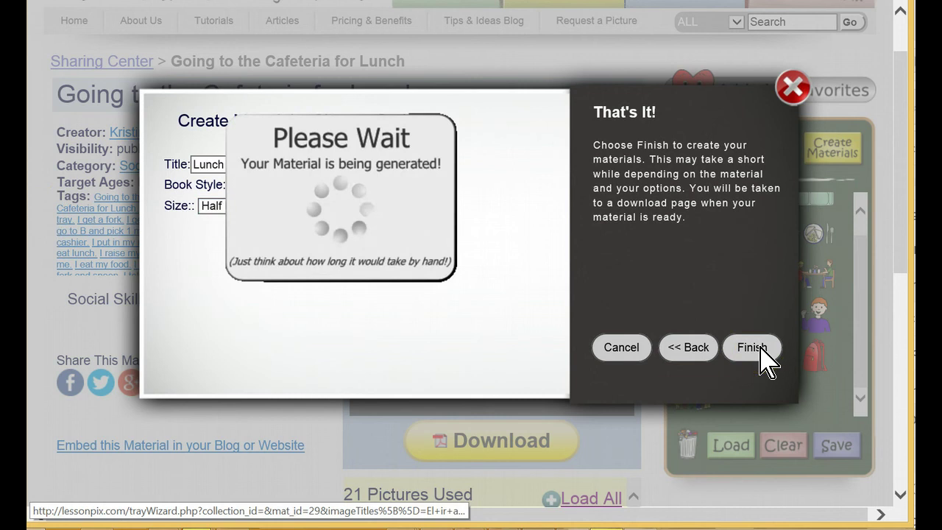
pyautogui.click(357, 300)
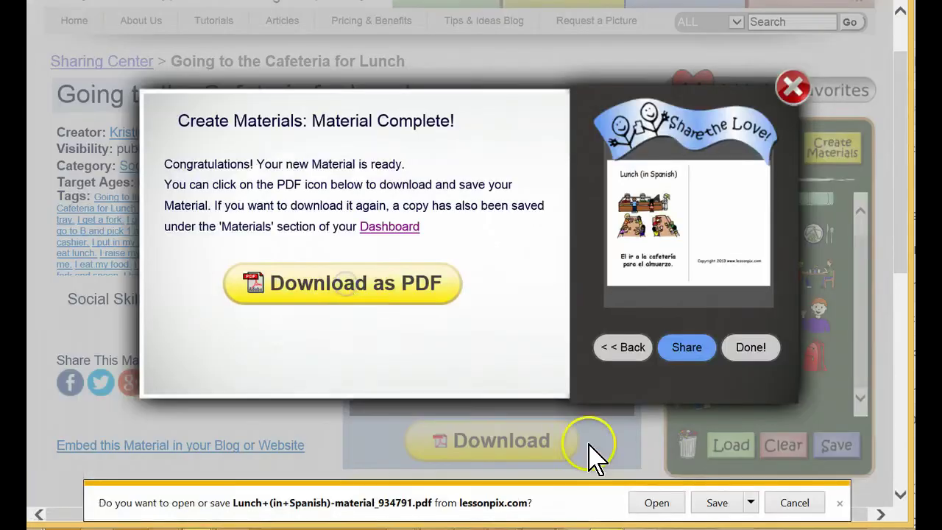
pyautogui.click(656, 504)
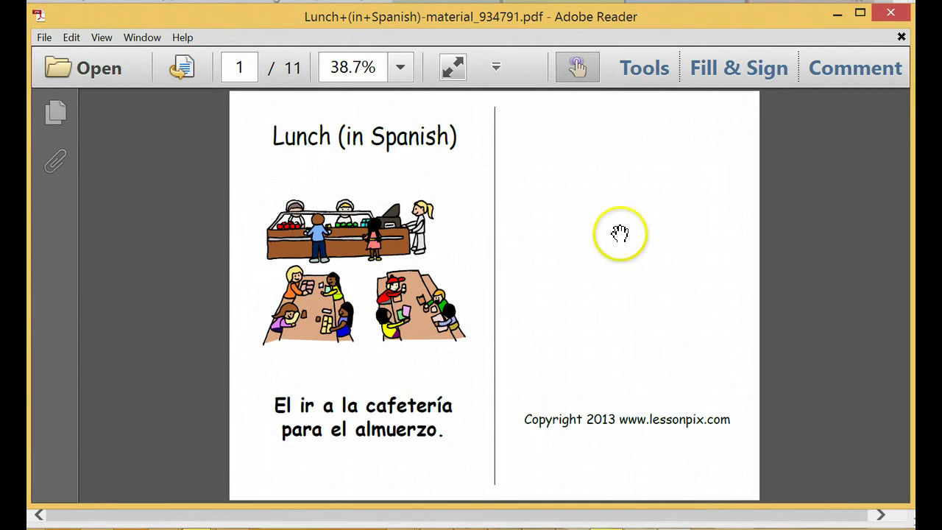
# Scroll to the last page of the Spanish Lunch PDF, then close Adobe Reader
pyautogui.scroll(-5, 620, 233)
pyautogui.scroll(-3, 620, 233)
pyautogui.scroll(-2, 619, 232)
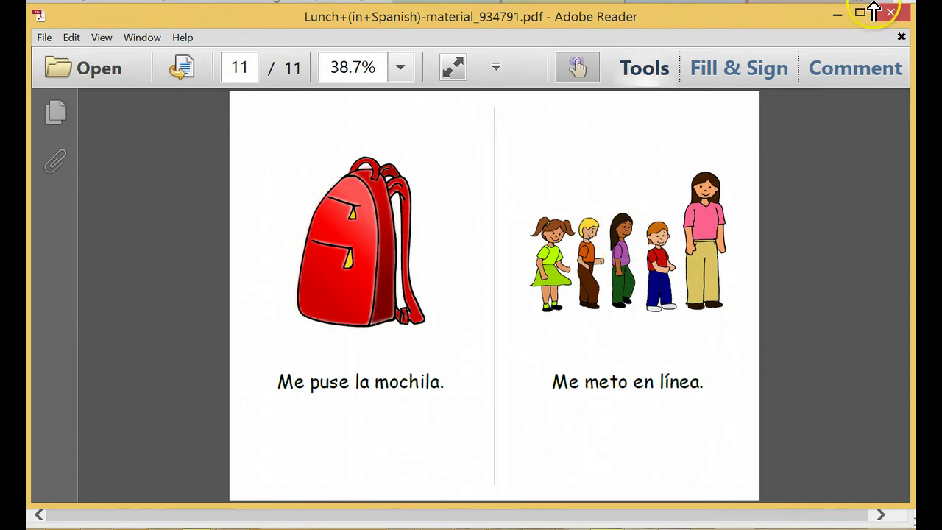
pyautogui.click(890, 23)
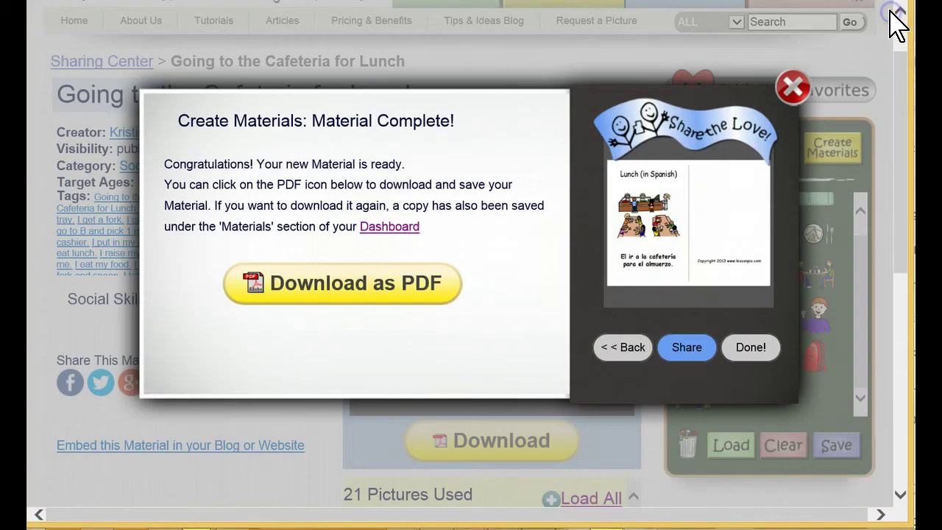
# Dismiss Material Complete, clear the tray, and open the Clip Art Body Parts category
pyautogui.click(792, 86)
pyautogui.click(815, 209)
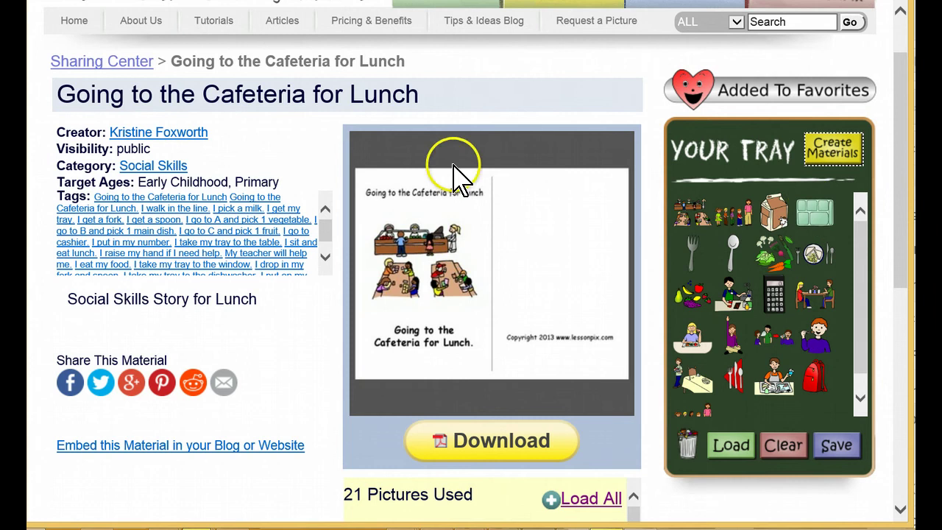
pyautogui.click(782, 448)
pyautogui.click(394, 340)
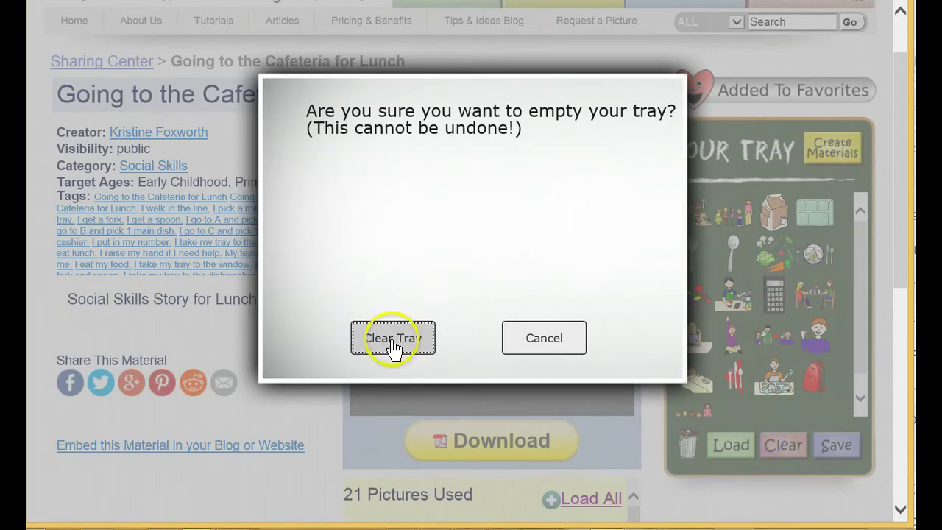
pyautogui.scroll(2, 456, 239)
pyautogui.click(555, 65)
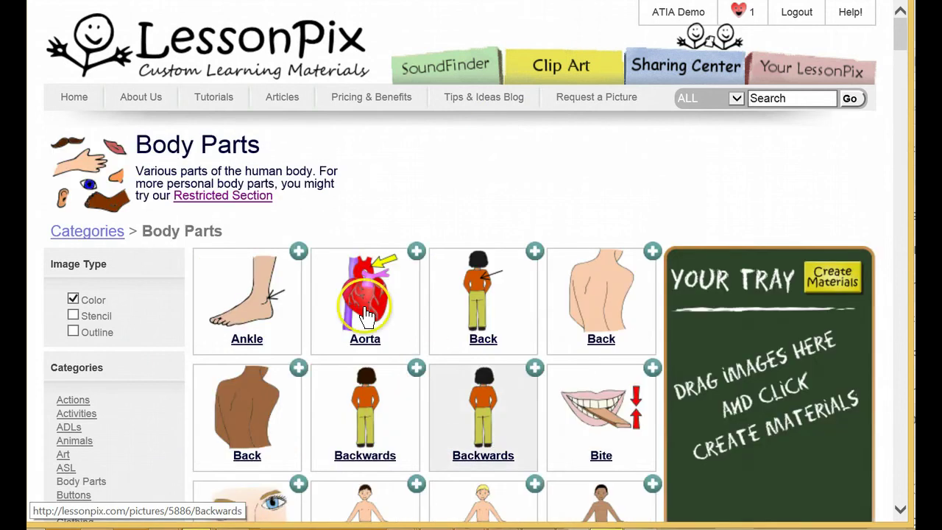
# Add the Ankle, Back, Cheeks, Ear and Eyes pictures to the tray
pyautogui.moveTo(261, 326); pyautogui.dragTo(690, 333)
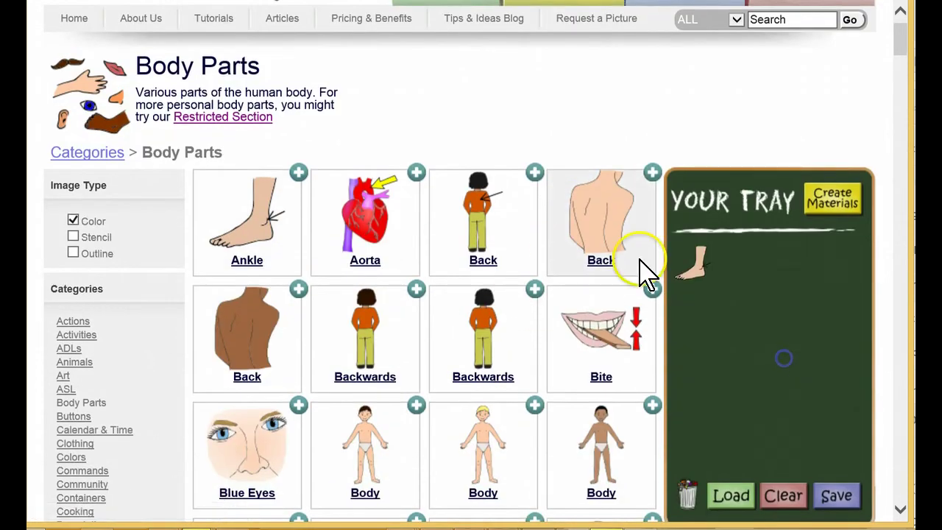
pyautogui.moveTo(584, 225); pyautogui.dragTo(825, 361)
pyautogui.scroll(-15, 600, 306)
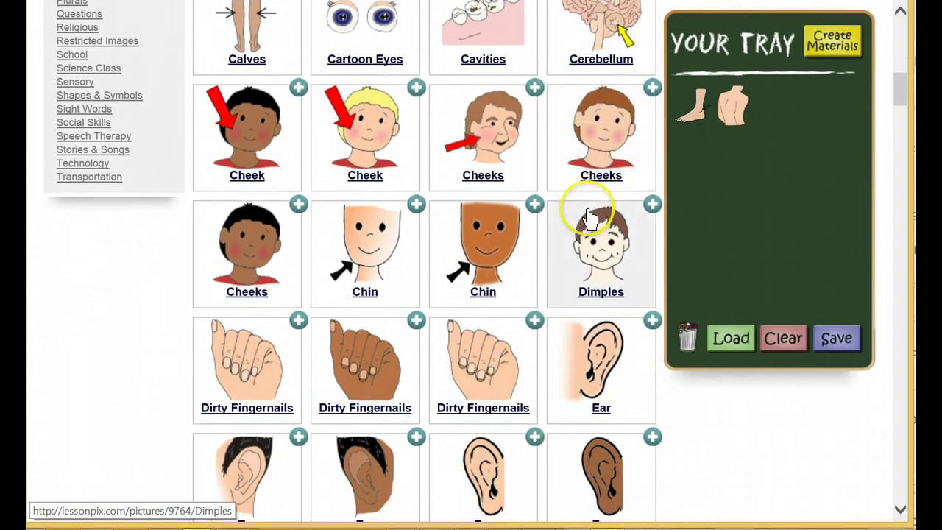
pyautogui.moveTo(599, 151); pyautogui.dragTo(774, 262)
pyautogui.moveTo(601, 357); pyautogui.dragTo(736, 266)
pyautogui.scroll(-4, 624, 246)
pyautogui.scroll(-8, 624, 247)
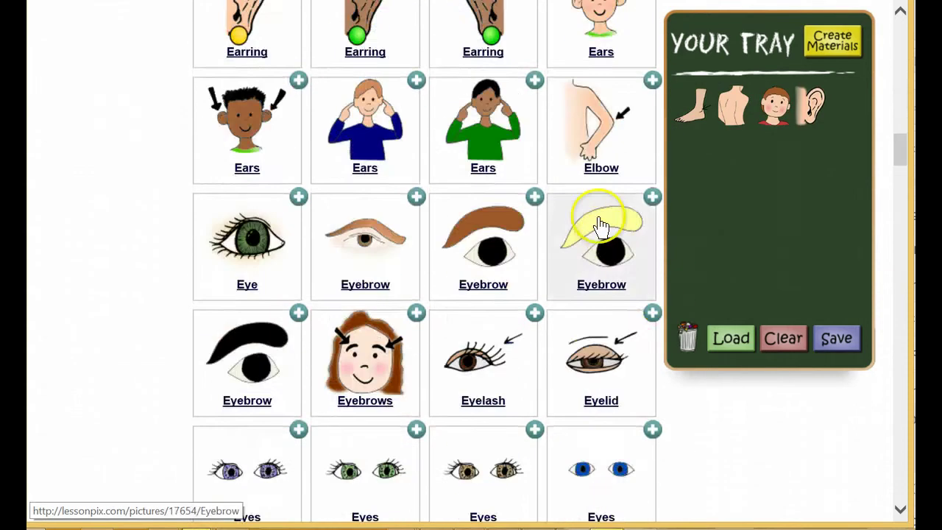
pyautogui.moveTo(498, 346); pyautogui.dragTo(578, 263)
pyautogui.scroll(-1, 579, 263)
pyautogui.scroll(-4, 579, 264)
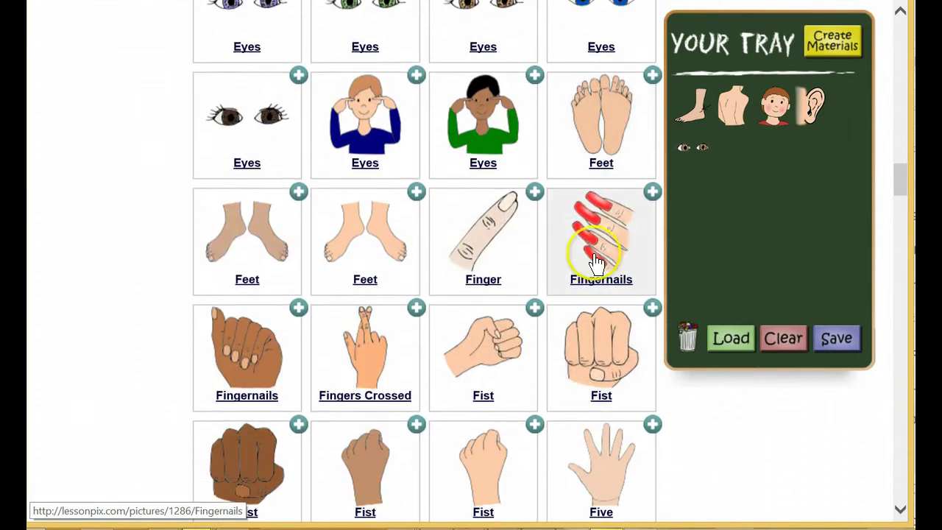
# Add the Finger, Foot, Hands, Head and Knee pictures to the tray
pyautogui.moveTo(479, 243); pyautogui.dragTo(736, 151)
pyautogui.scroll(-4, 627, 284)
pyautogui.scroll(-1, 480, 210)
pyautogui.moveTo(479, 211); pyautogui.dragTo(731, 210)
pyautogui.scroll(-5, 615, 291)
pyautogui.moveTo(615, 292); pyautogui.dragTo(778, 210)
pyautogui.scroll(-5, 563, 319)
pyautogui.moveTo(362, 53); pyautogui.dragTo(699, 206)
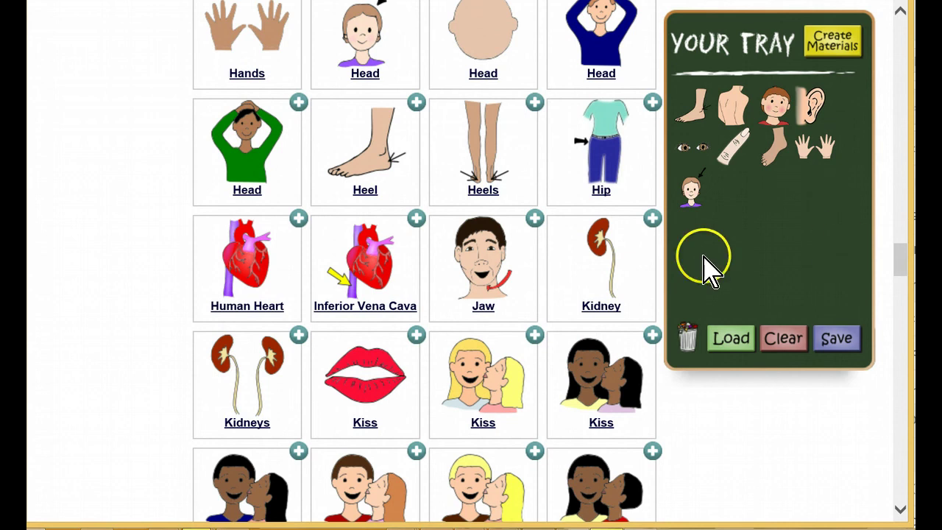
pyautogui.scroll(-5, 694, 269)
pyautogui.moveTo(602, 139); pyautogui.dragTo(780, 221)
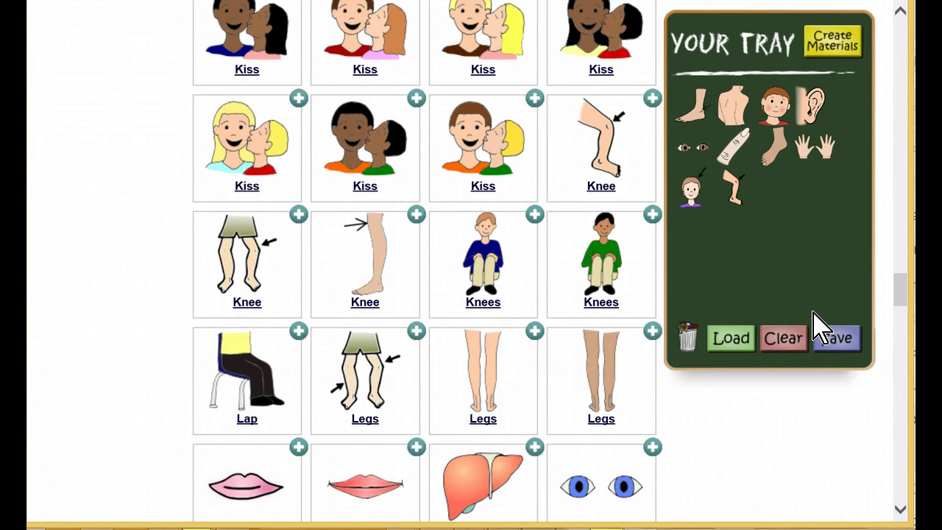
# Save the ten tray pictures as a new collection named 'Body Parts'
pyautogui.click(834, 339)
pyautogui.click(448, 254)
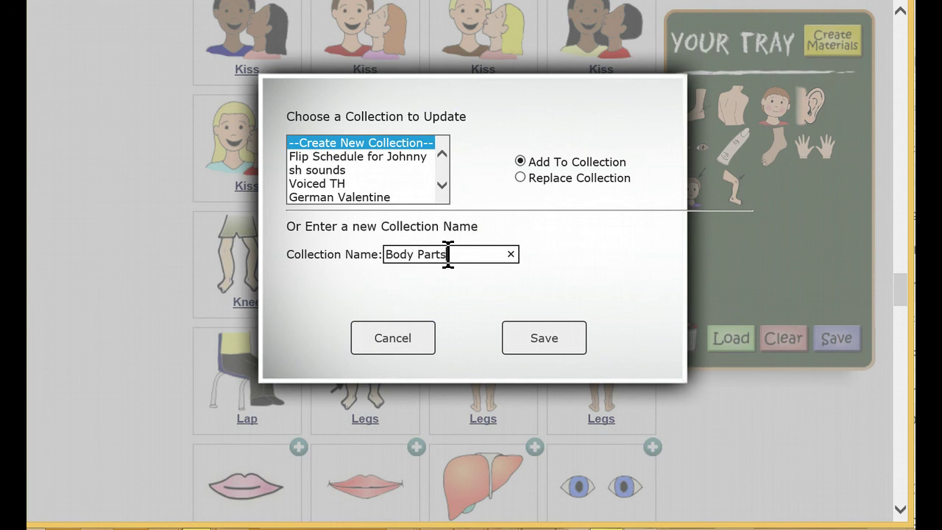
pyautogui.click(541, 338)
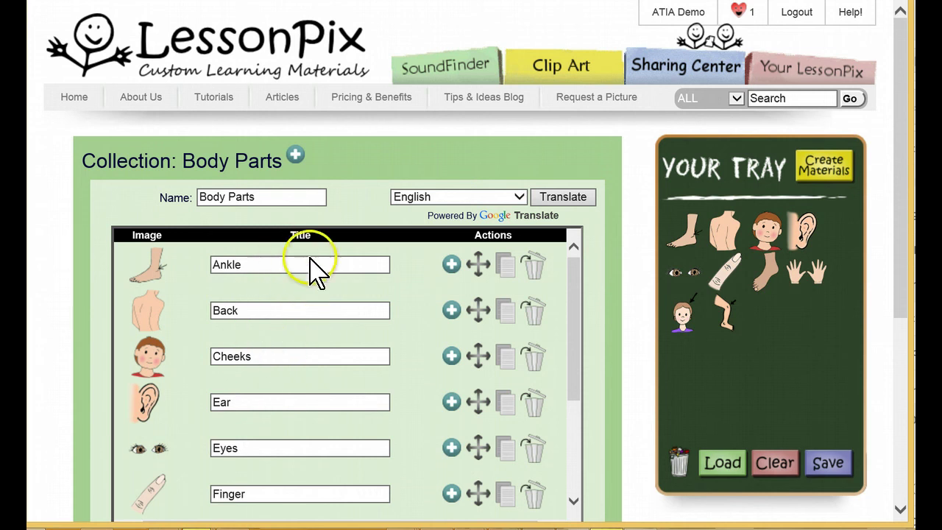
# Translate all of the collection's picture titles into Greek
pyautogui.click(434, 200)
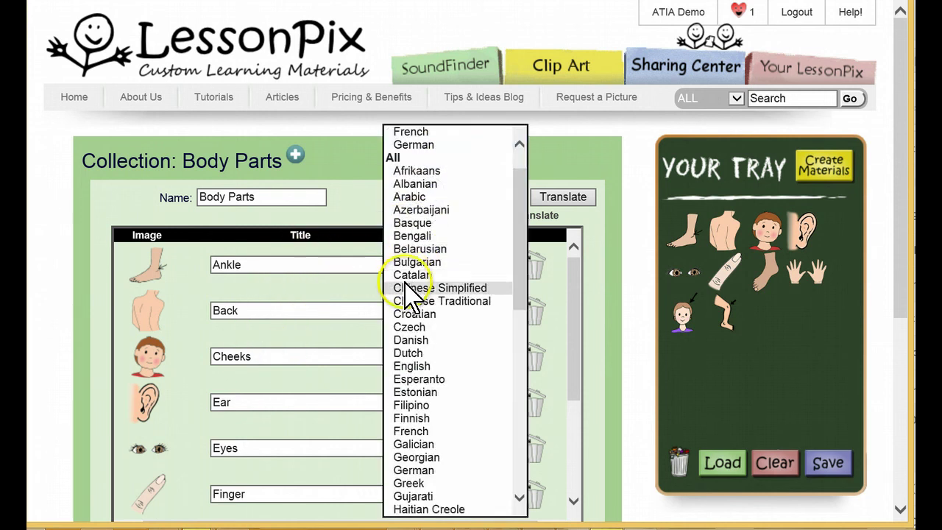
pyautogui.click(416, 483)
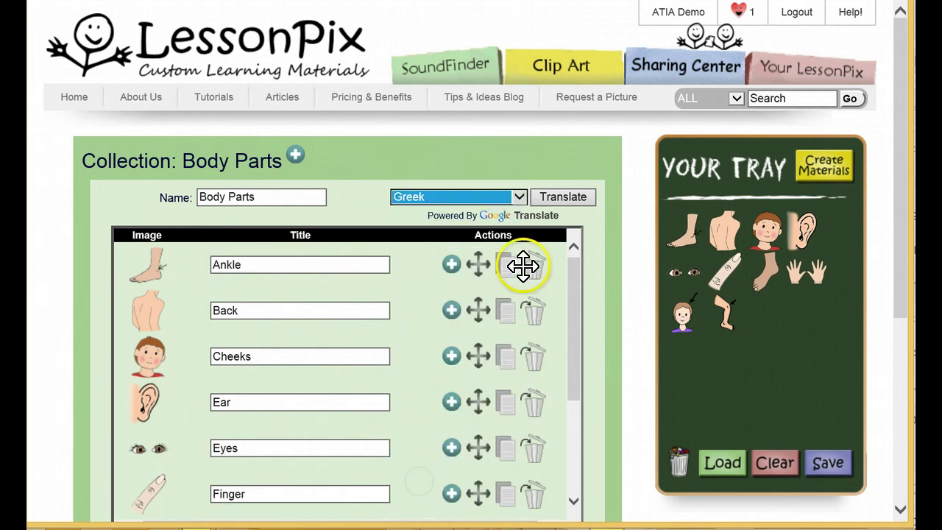
pyautogui.click(581, 198)
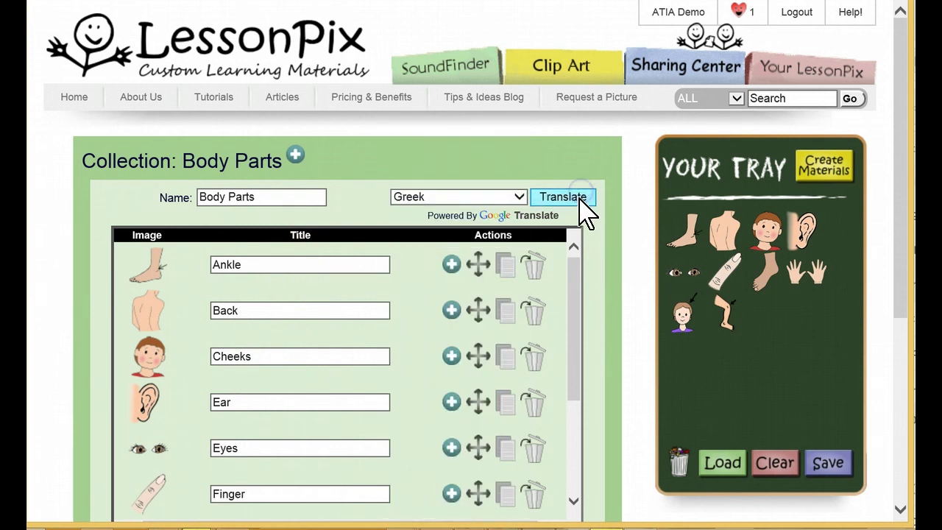
# Rename the collection to 'Greek Body Parts' and return to the Your LessonPix dashboard
pyautogui.click(277, 197)
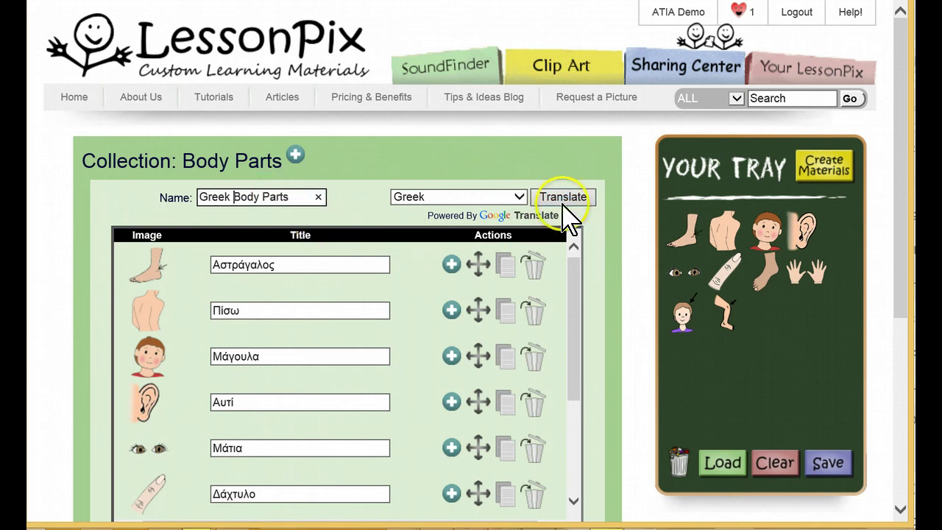
pyautogui.scroll(-4, 610, 258)
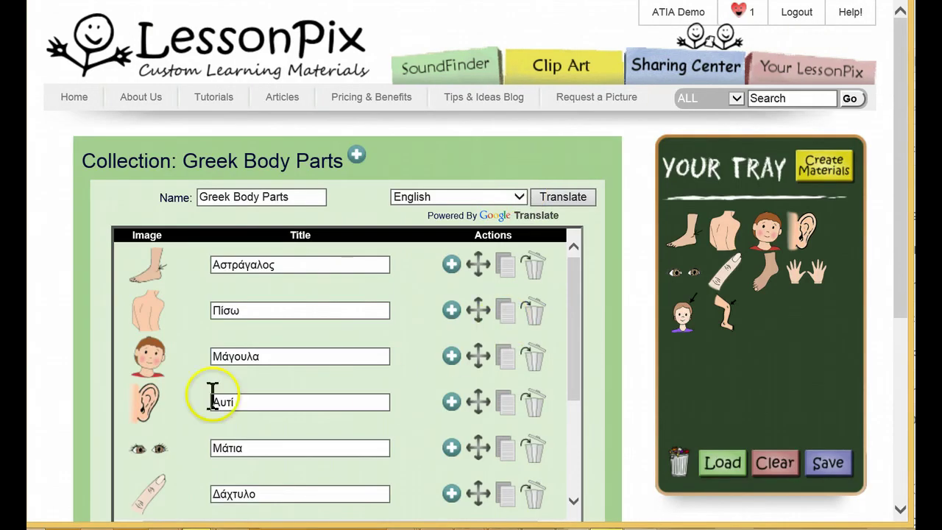
pyautogui.scroll(-1, 194, 248)
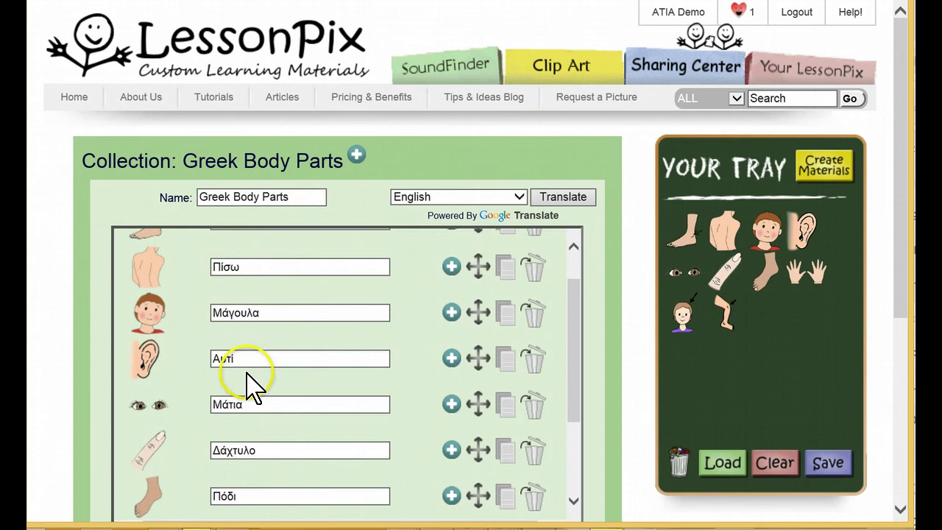
pyautogui.scroll(-2, 250, 356)
pyautogui.click(810, 59)
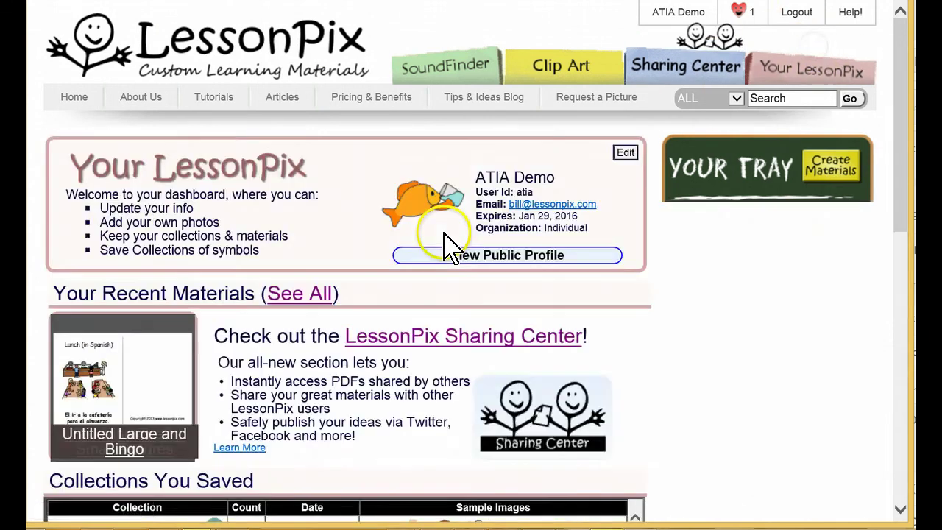
# Empty the tray and reload it with the ten Greek Body Parts pictures
pyautogui.scroll(-2, 184, 442)
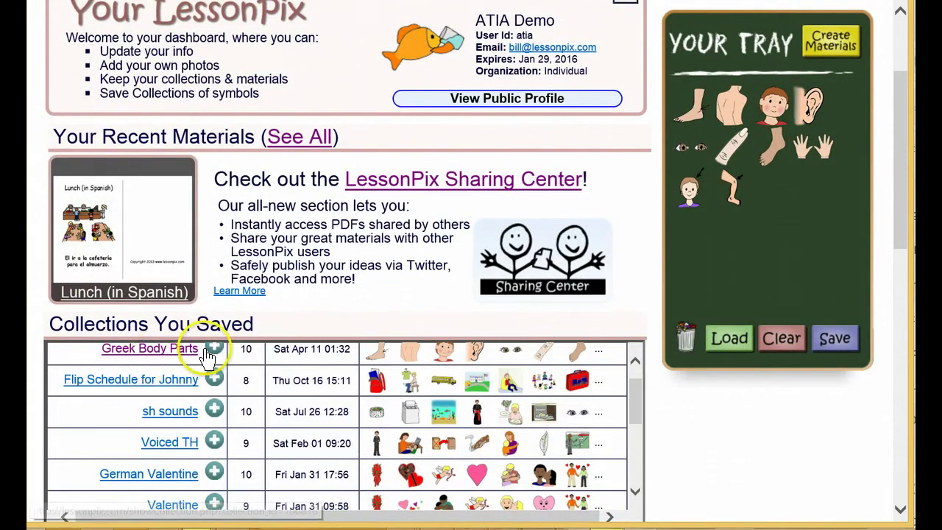
pyautogui.scroll(1, 207, 361)
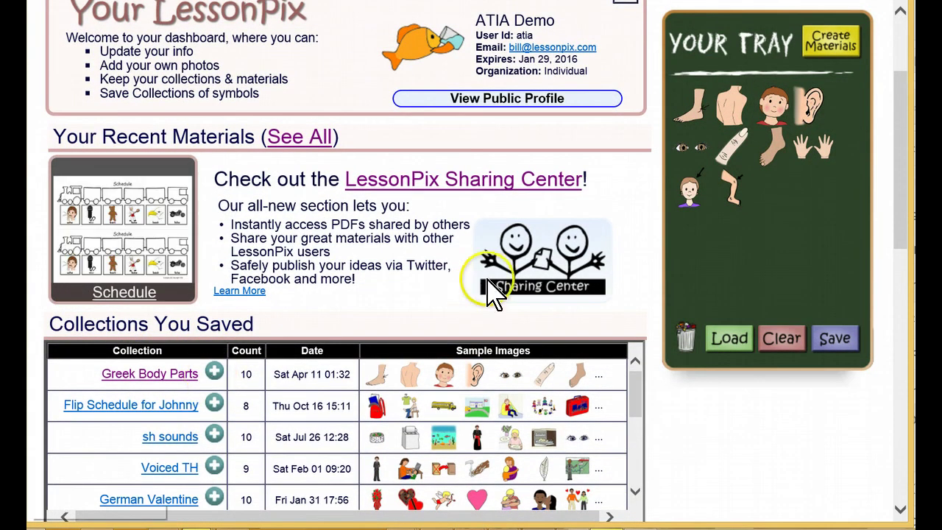
pyautogui.click(770, 338)
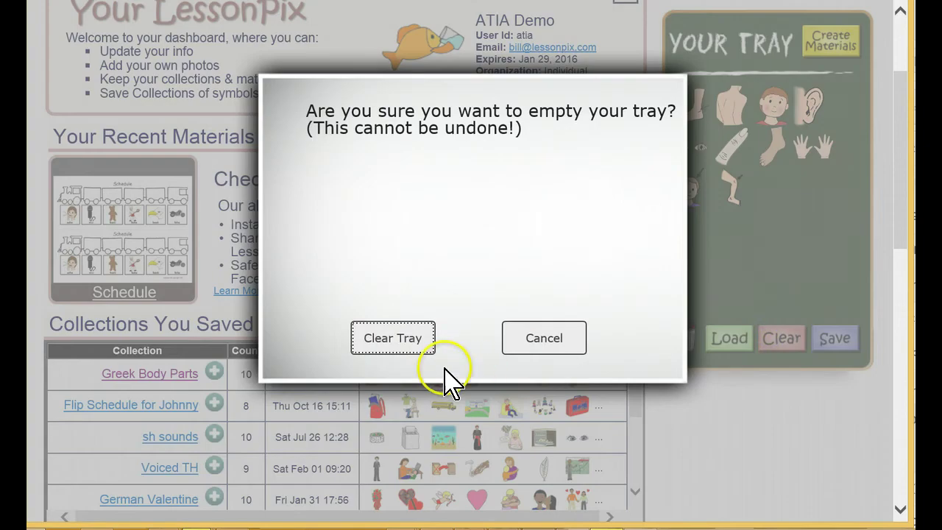
pyautogui.click(400, 342)
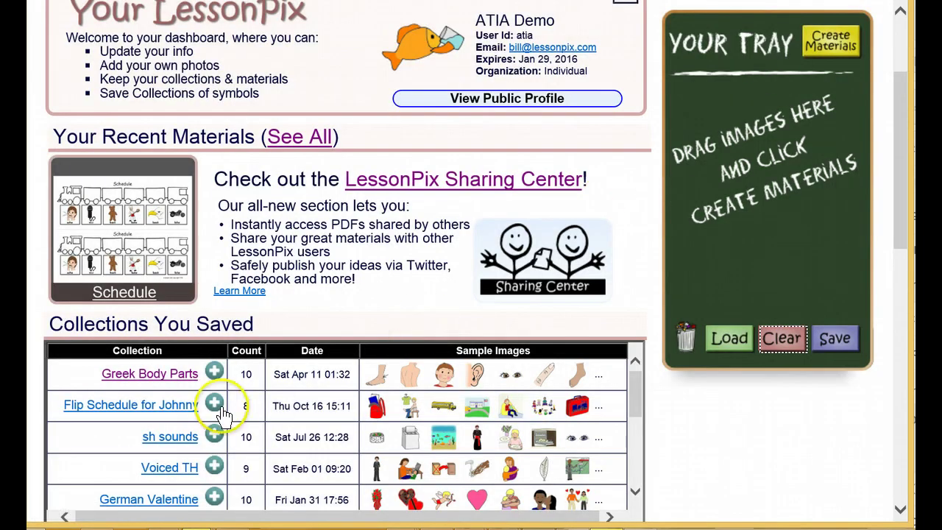
pyautogui.scroll(3, 216, 377)
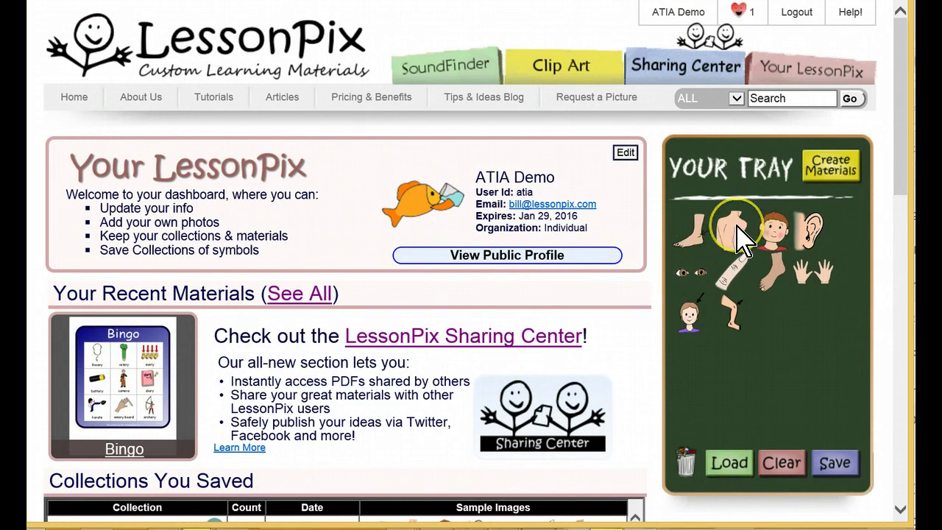
# Start a new Bingo Games material from the tray and advance to its options
pyautogui.click(831, 173)
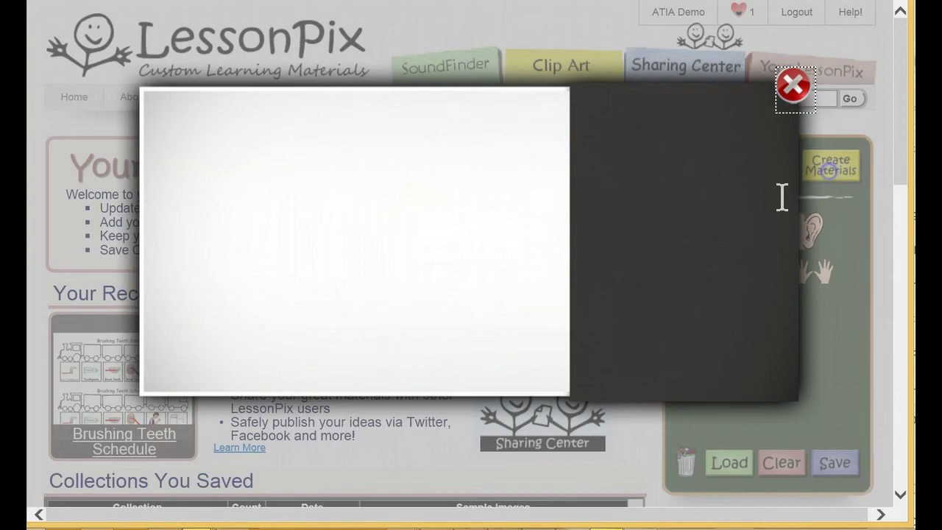
pyautogui.click(316, 342)
pyautogui.click(316, 342)
pyautogui.click(252, 181)
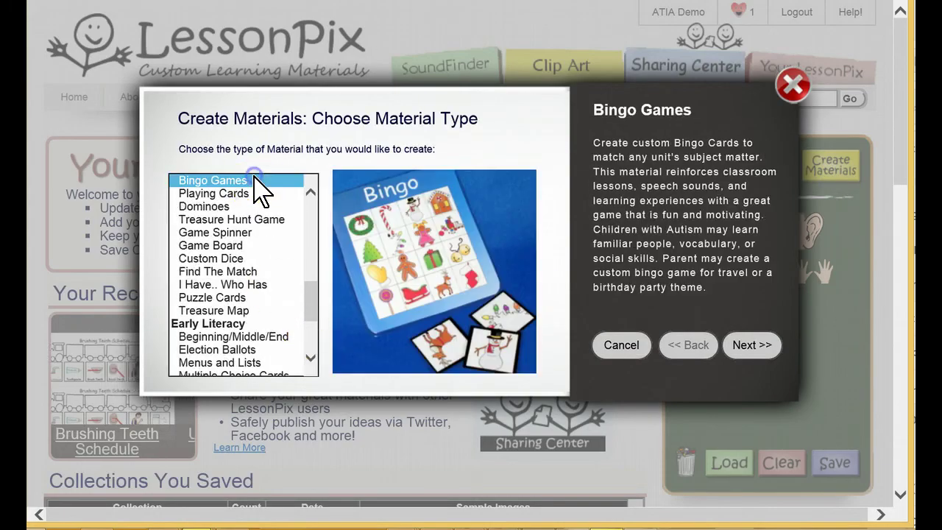
pyautogui.click(751, 345)
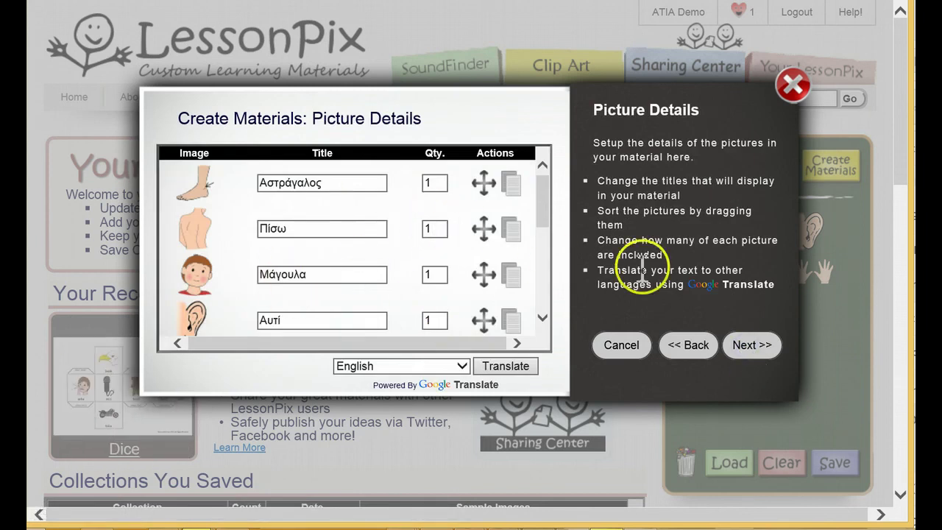
pyautogui.click(747, 345)
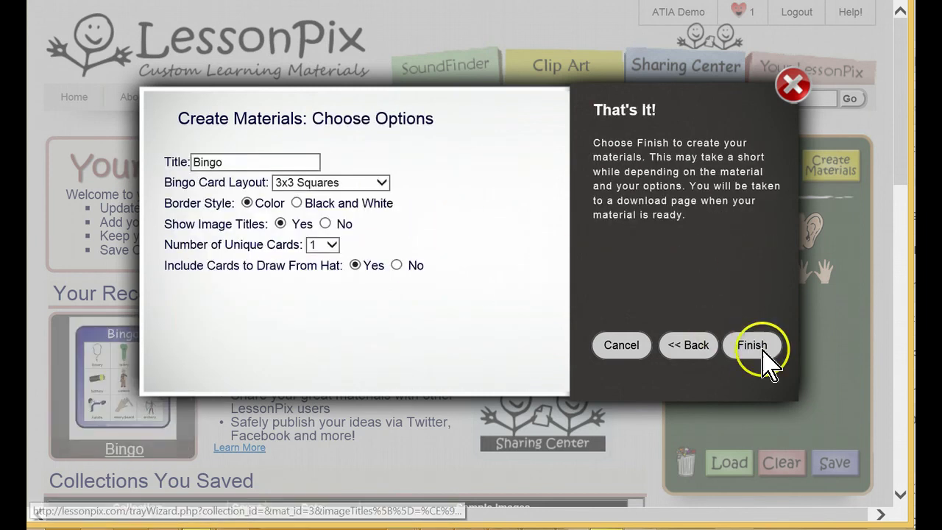
# Title the bingo set 'Greek Body Parts' with 6 unique 3x3 cards and finish
pyautogui.doubleClick(208, 162)
pyautogui.write('Greek Body Parts')
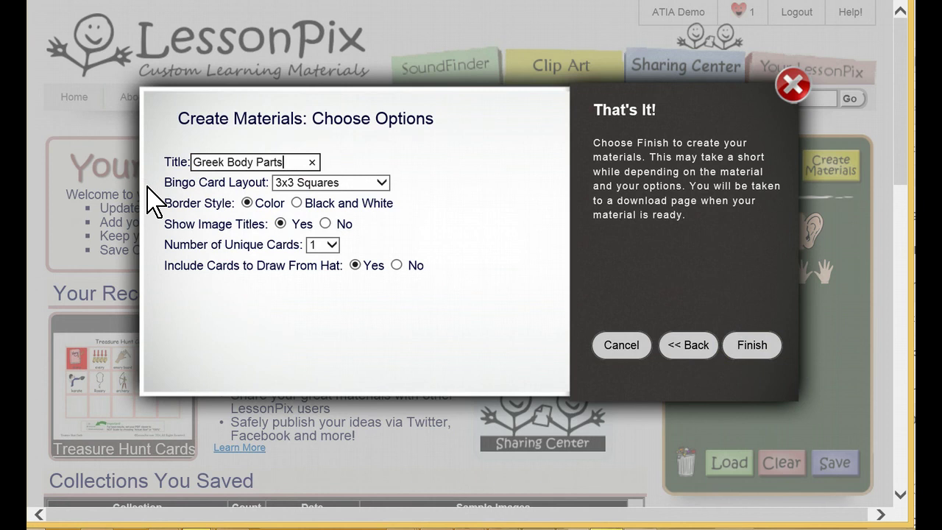
pyautogui.click(324, 244)
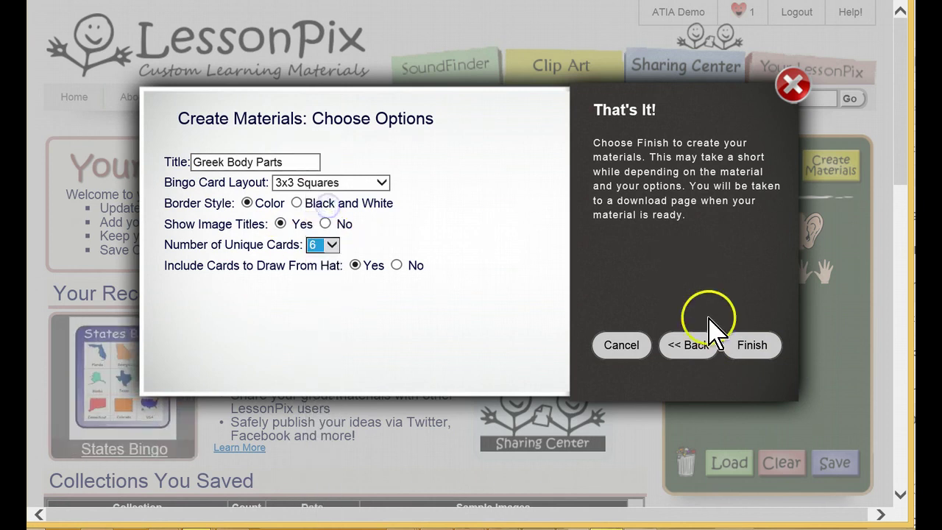
pyautogui.click(750, 344)
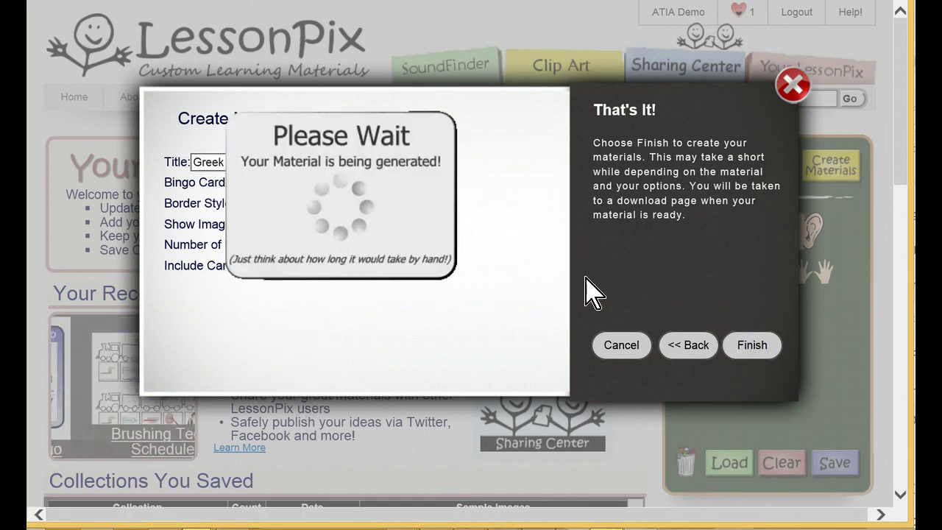